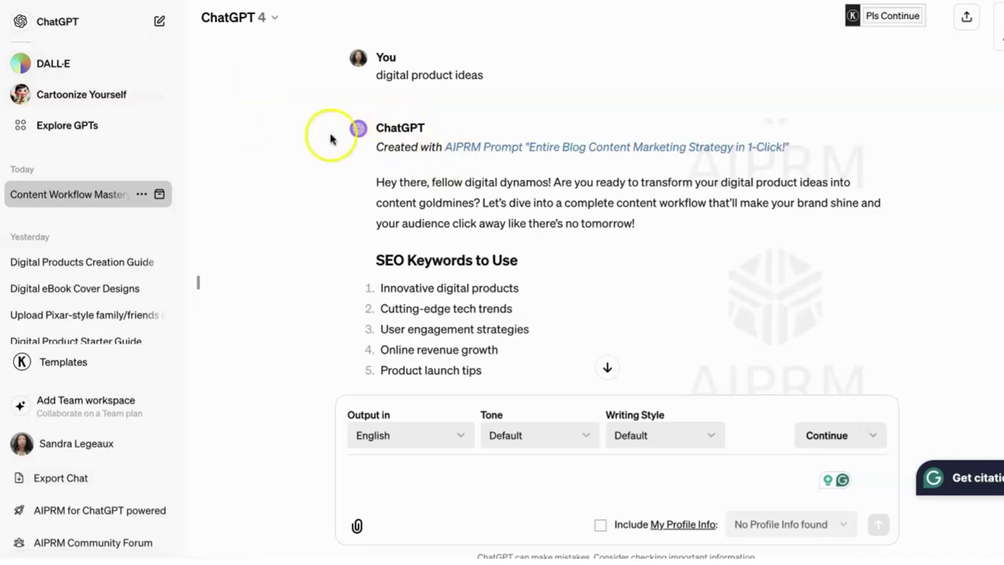
- Start a fresh chat and load the AIPRM 'Entire Blog Content Marketing Strategy in 1-Click!' prompt
{"action": "left_click", "coordinate": [72, 28]}
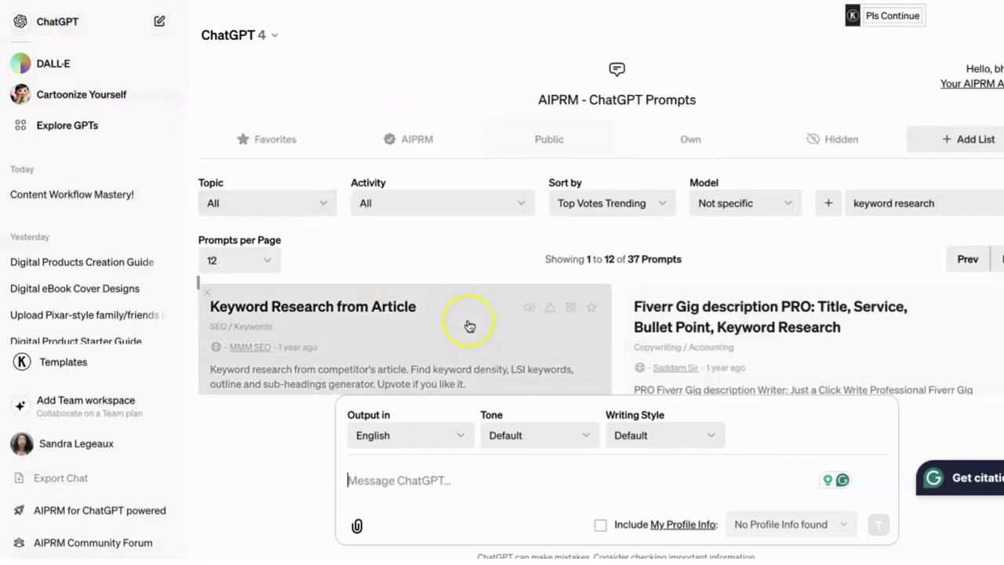
{"action": "scroll", "coordinate": [470, 325], "scroll_direction": "down", "scroll_amount": 4}
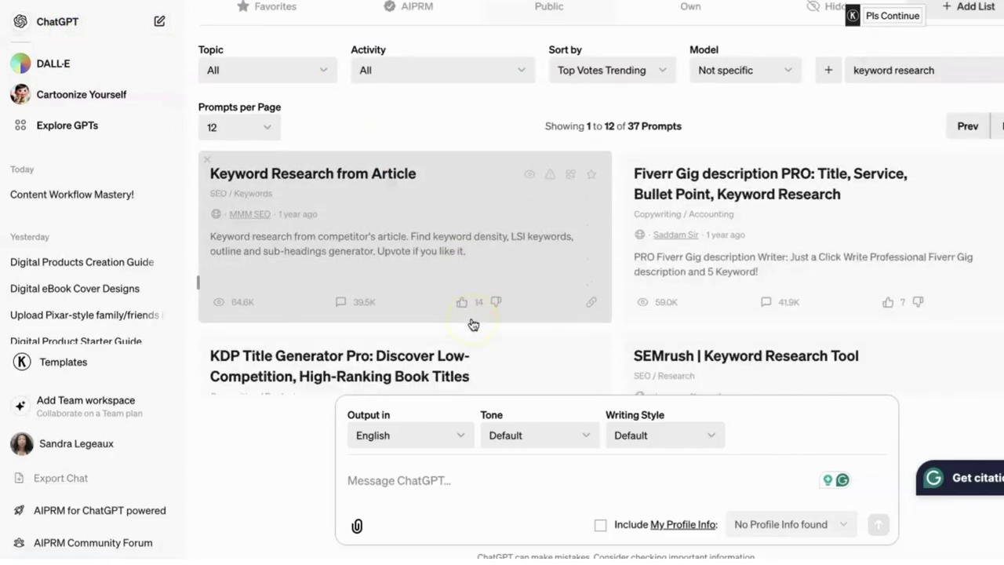
{"action": "scroll", "coordinate": [473, 324], "scroll_direction": "down", "scroll_amount": 5}
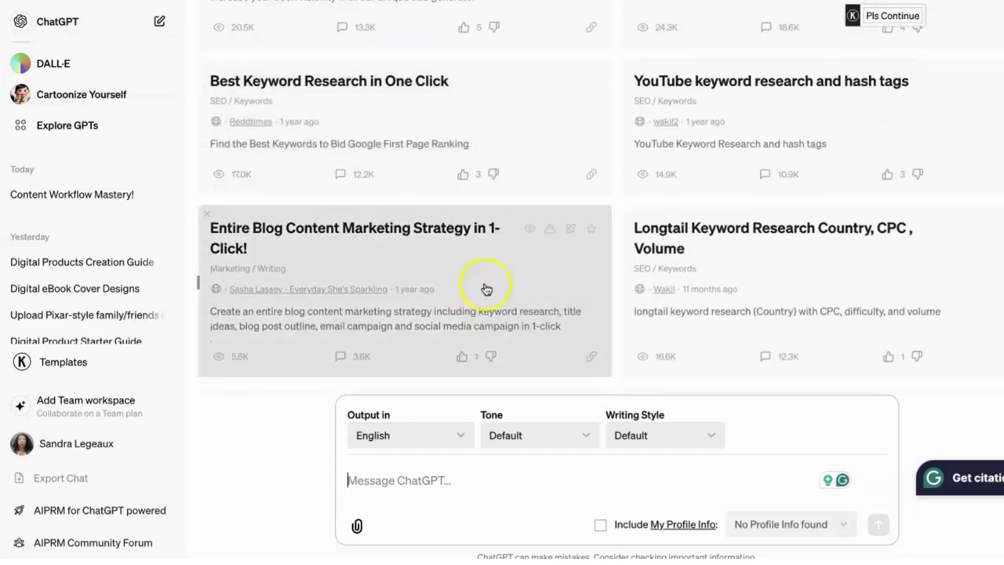
{"action": "left_click", "coordinate": [491, 276]}
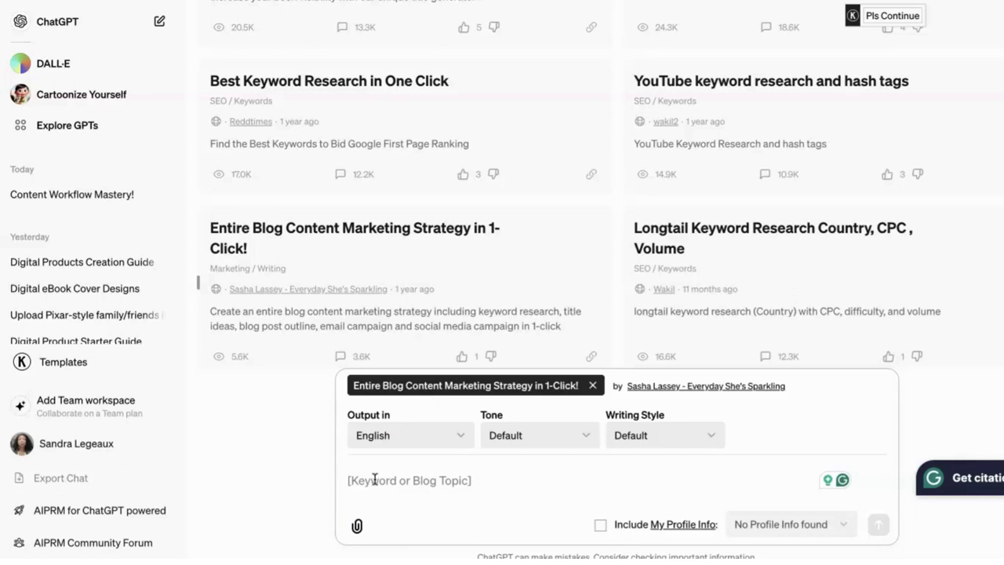
- Submit 'Digital Products to sell' as the blog topic for the strategy prompt
{"action": "type", "text": "Digital"}
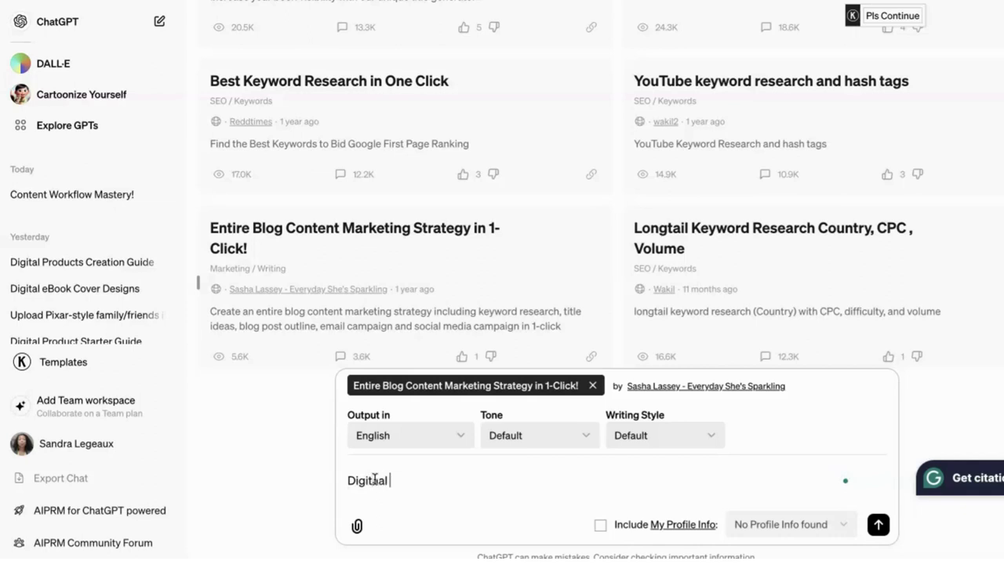
{"action": "key", "text": "BackSpace"}
{"action": "key", "text": "BackSpace"}
{"action": "key", "text": "BackSpace"}
{"action": "type", "text": "al Products to see"}
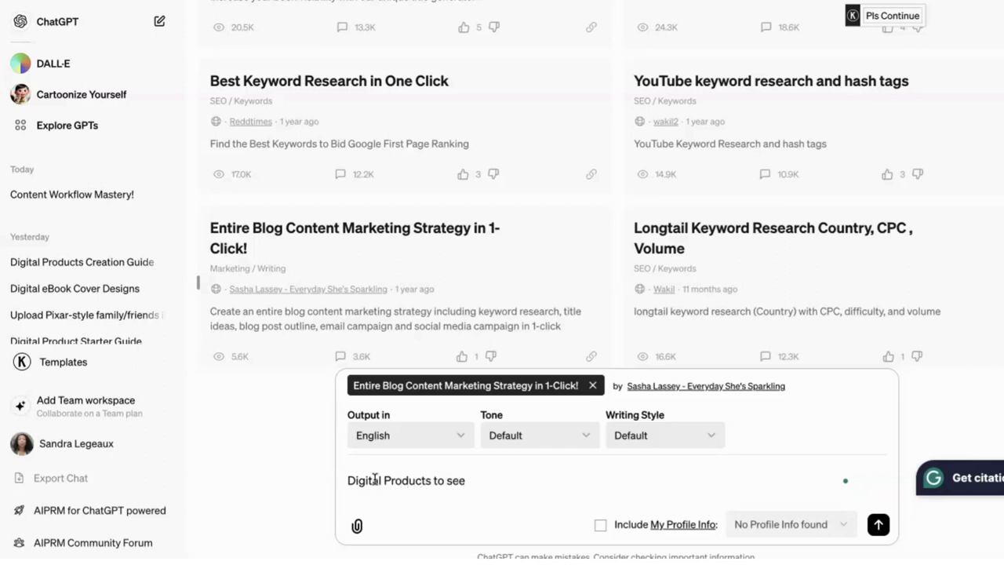
{"action": "key", "text": "BackSpace"}
{"action": "key", "text": "BackSpace"}
{"action": "type", "text": "ell"}
{"action": "left_click", "coordinate": [877, 526]}
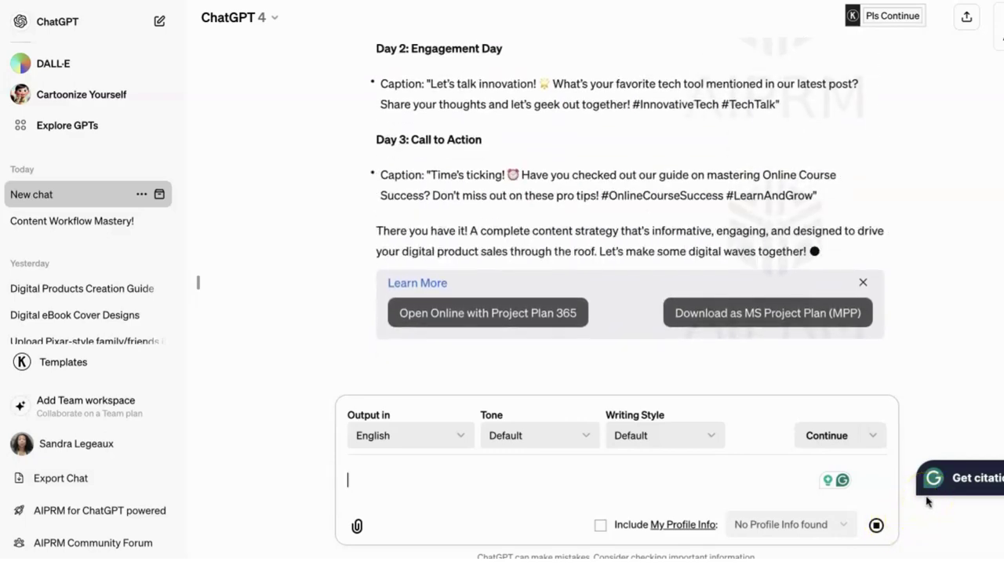
- Scroll back to the top of the reply to review the SEO keywords and title headlines
{"action": "scroll", "coordinate": [969, 284], "scroll_direction": "up", "scroll_amount": 5}
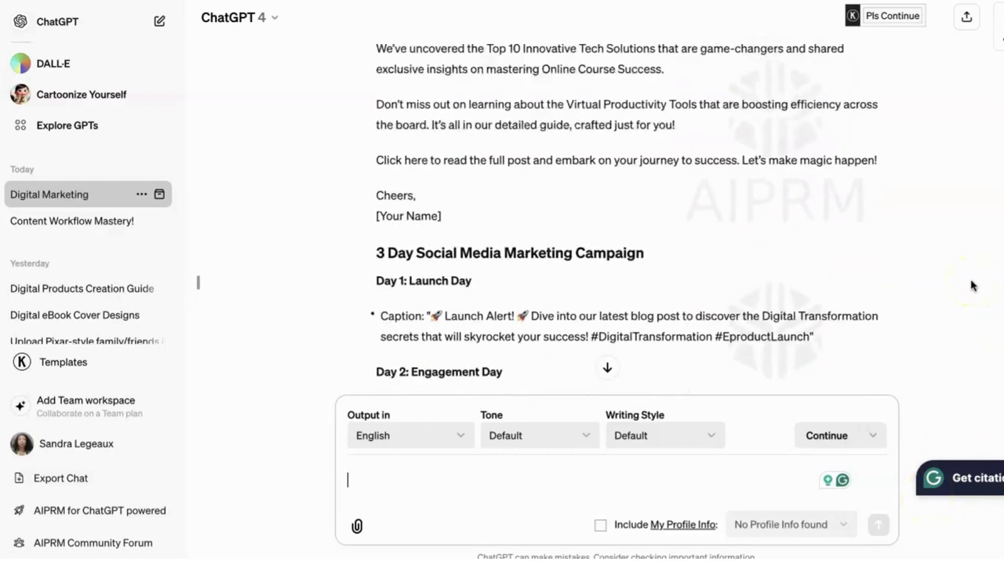
{"action": "scroll", "coordinate": [971, 285], "scroll_direction": "up", "scroll_amount": 15}
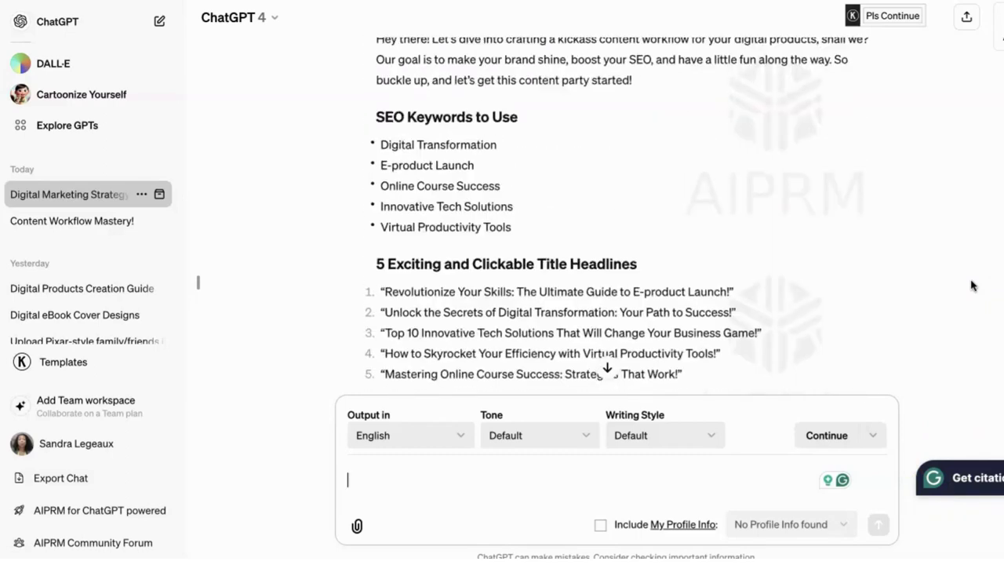
{"action": "scroll", "coordinate": [972, 285], "scroll_direction": "up", "scroll_amount": 3}
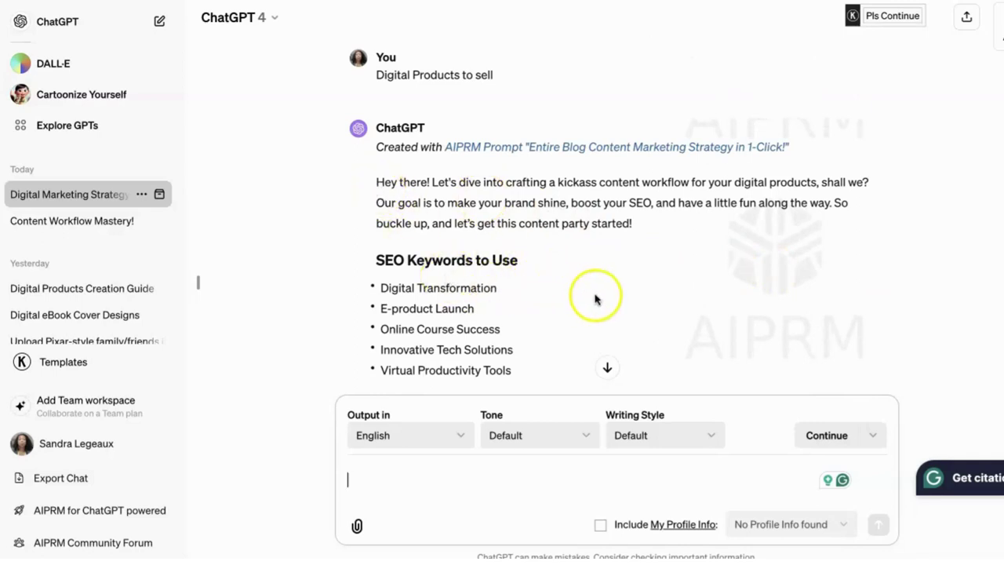
{"action": "scroll", "coordinate": [595, 299], "scroll_direction": "down", "scroll_amount": 1}
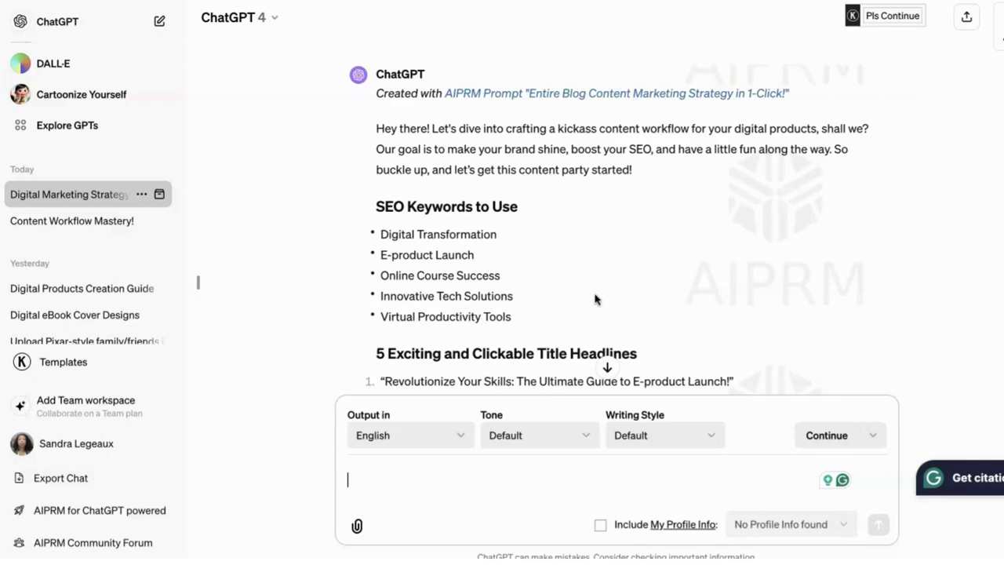
{"action": "scroll", "coordinate": [647, 300], "scroll_direction": "down", "scroll_amount": 4}
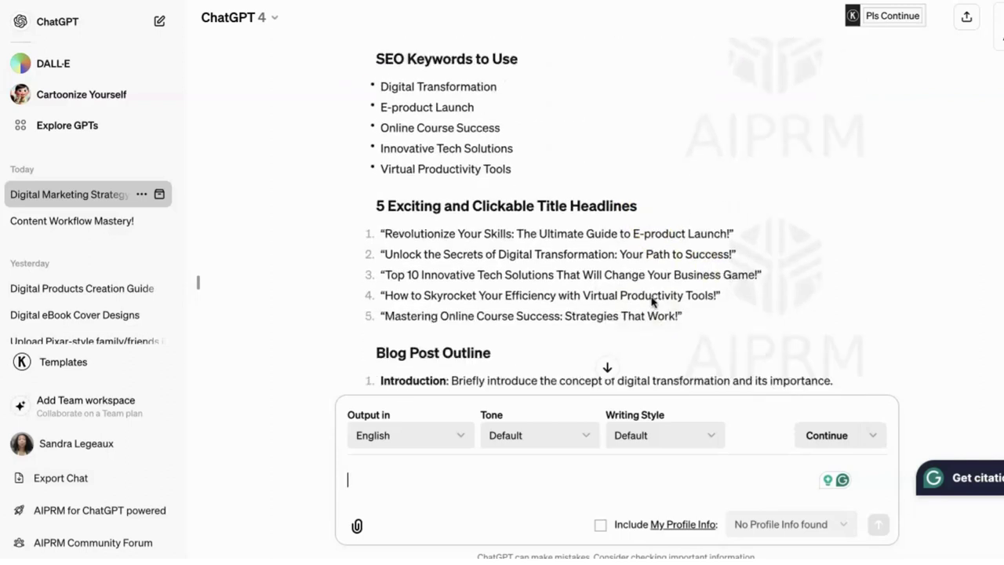
- Read down through the blog post outline to the 'Hey Awesome Community!' email newsletter
{"action": "left_click", "coordinate": [664, 308]}
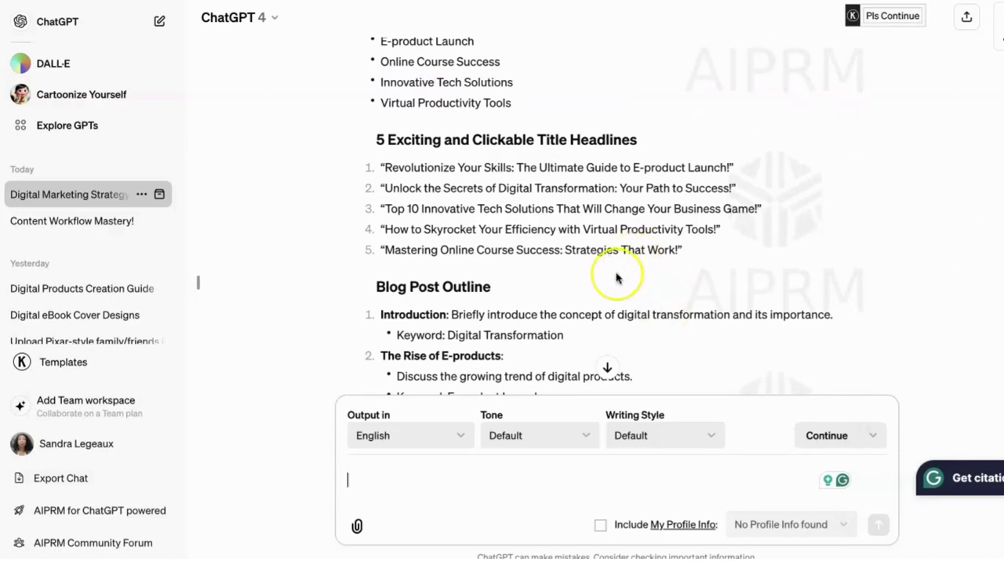
{"action": "scroll", "coordinate": [616, 278], "scroll_direction": "down", "scroll_amount": 2}
{"action": "left_click", "coordinate": [644, 245]}
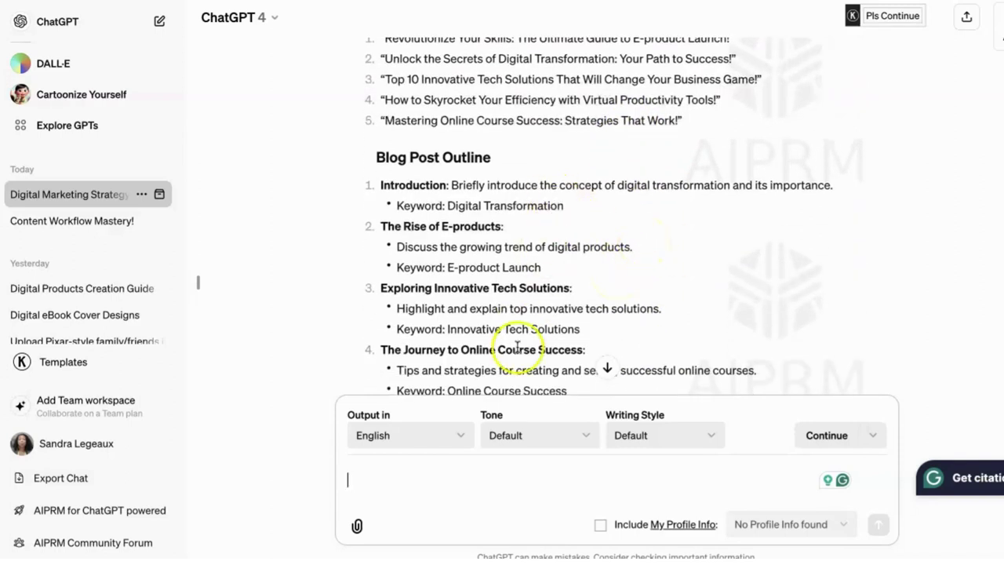
{"action": "scroll", "coordinate": [725, 280], "scroll_direction": "down", "scroll_amount": 2}
{"action": "scroll", "coordinate": [724, 280], "scroll_direction": "down", "scroll_amount": 3}
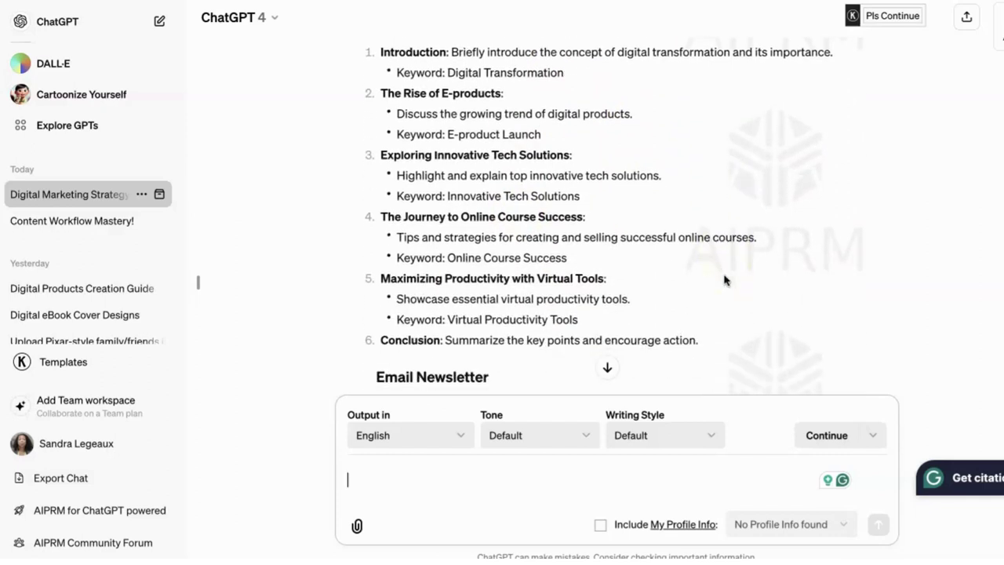
{"action": "scroll", "coordinate": [724, 280], "scroll_direction": "down", "scroll_amount": 5}
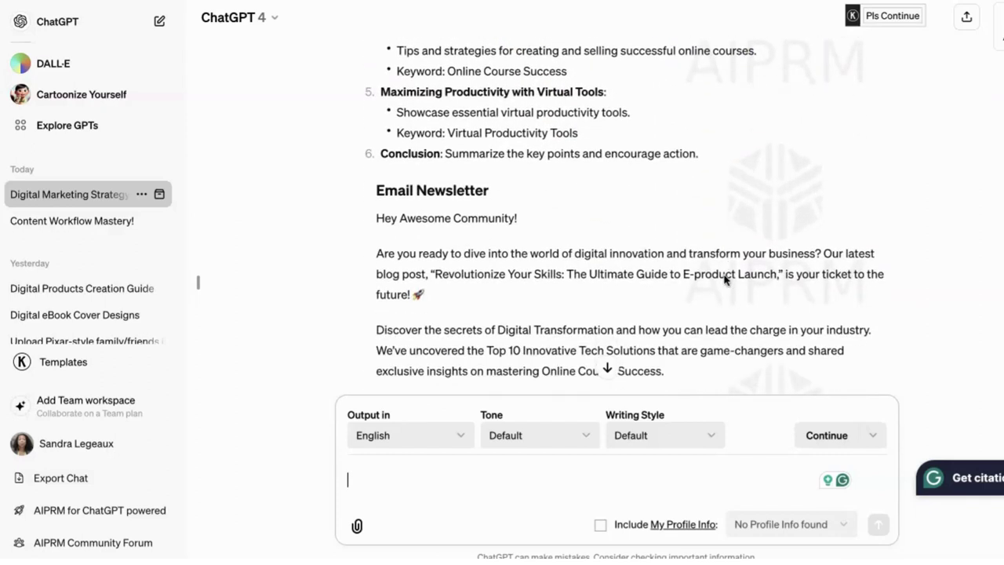
{"action": "left_click", "coordinate": [686, 292]}
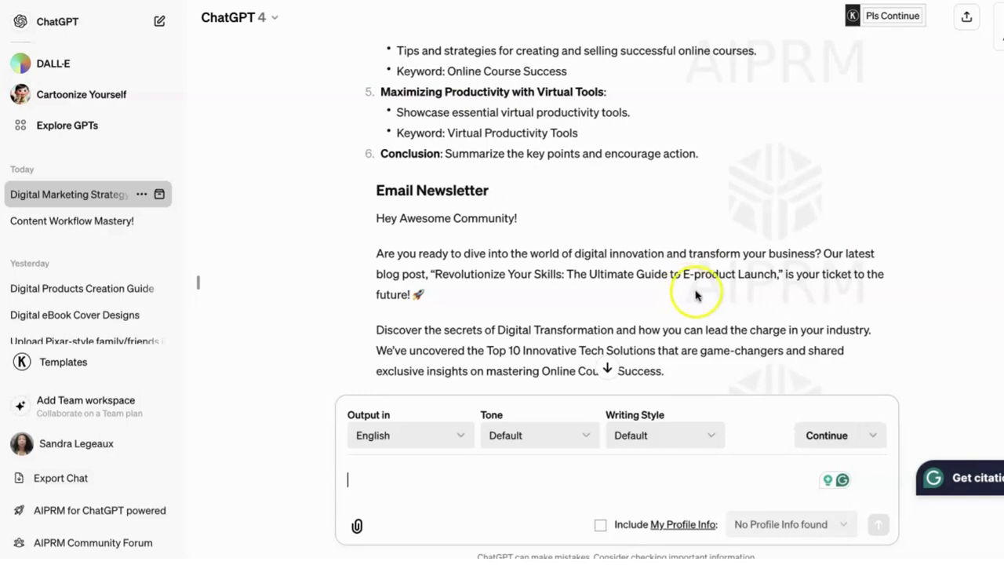
{"action": "scroll", "coordinate": [699, 293], "scroll_direction": "down", "scroll_amount": 3}
{"action": "scroll", "coordinate": [701, 295], "scroll_direction": "down", "scroll_amount": 3}
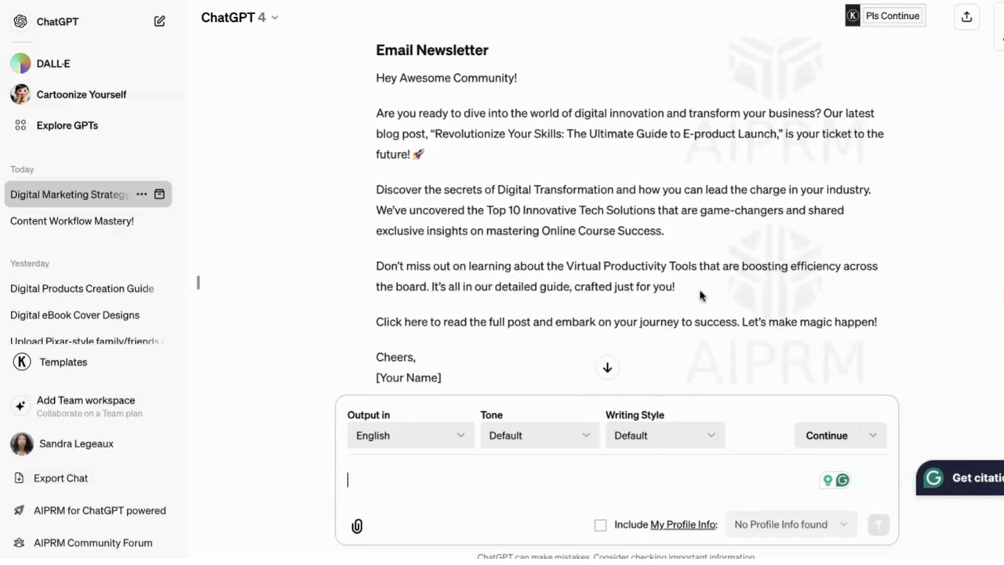
- Scroll past the newsletter to the Launch Day, Engagement Day and Call to Action captions
{"action": "scroll", "coordinate": [701, 295], "scroll_direction": "up", "scroll_amount": 1}
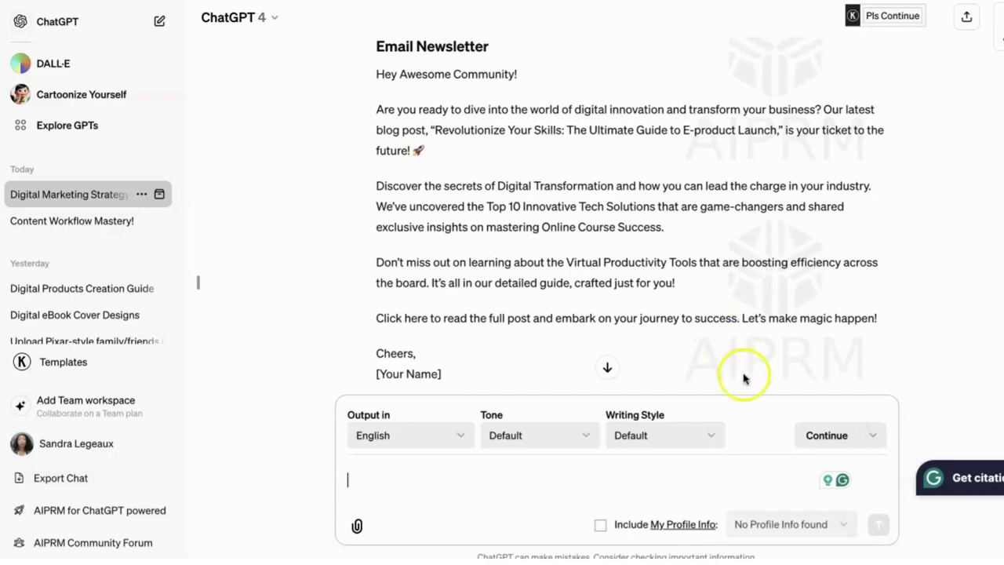
{"action": "scroll", "coordinate": [699, 313], "scroll_direction": "down", "scroll_amount": 5}
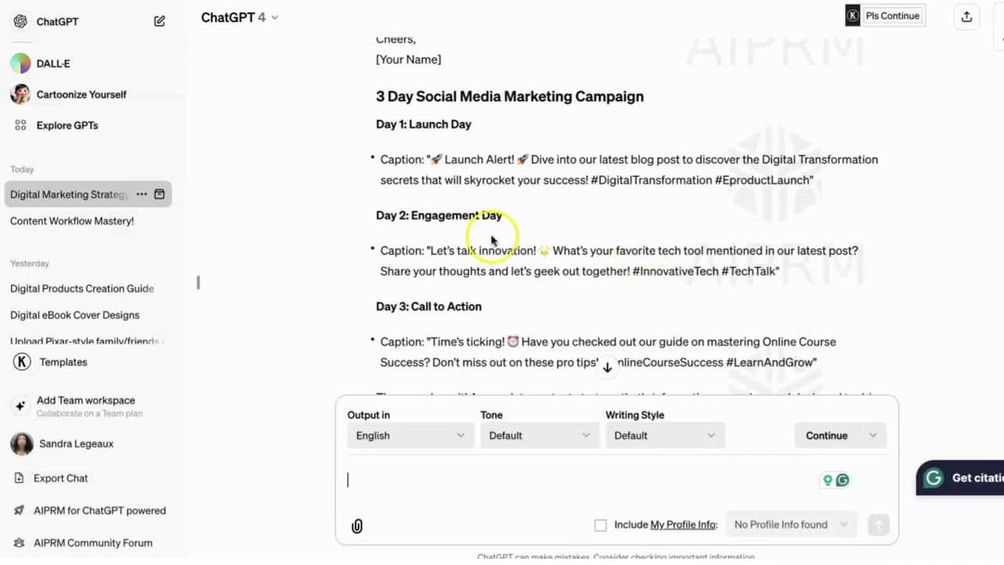
- Scroll to the reply's closing paragraph, then back up to the SEO keywords and five headlines
{"action": "scroll", "coordinate": [539, 300], "scroll_direction": "down", "scroll_amount": 3}
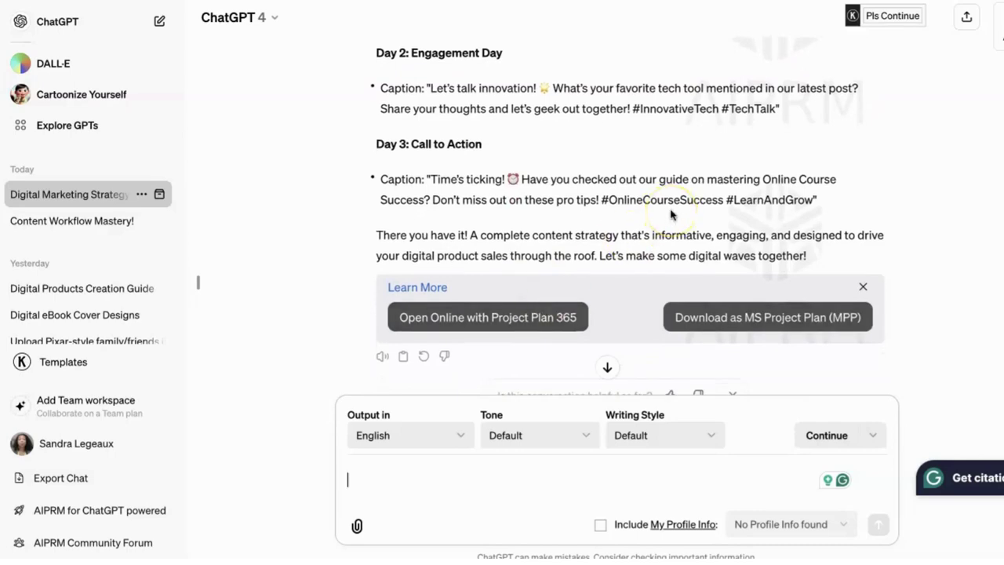
{"action": "scroll", "coordinate": [671, 213], "scroll_direction": "up", "scroll_amount": 5}
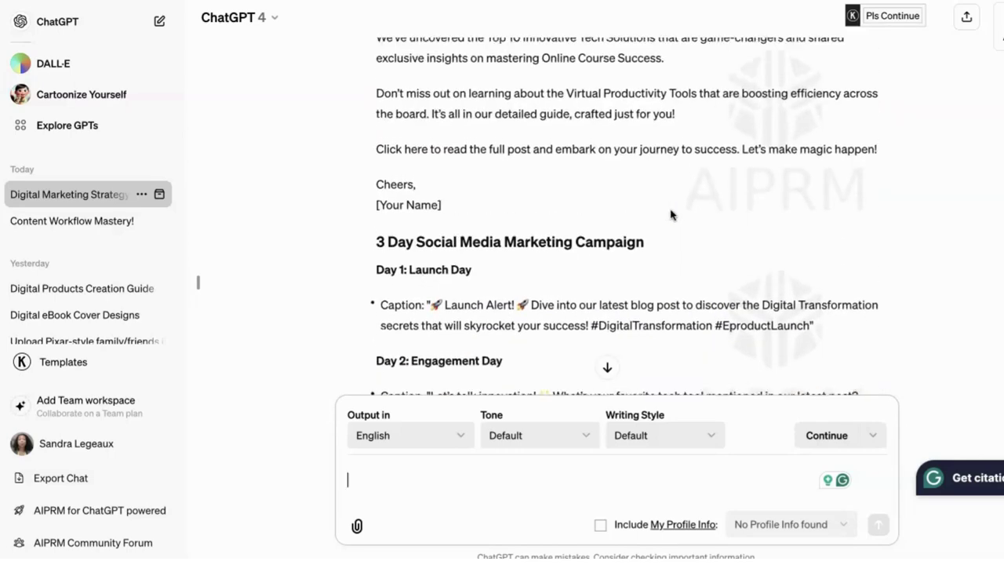
{"action": "scroll", "coordinate": [671, 214], "scroll_direction": "up", "scroll_amount": 8}
{"action": "scroll", "coordinate": [671, 213], "scroll_direction": "up", "scroll_amount": 1}
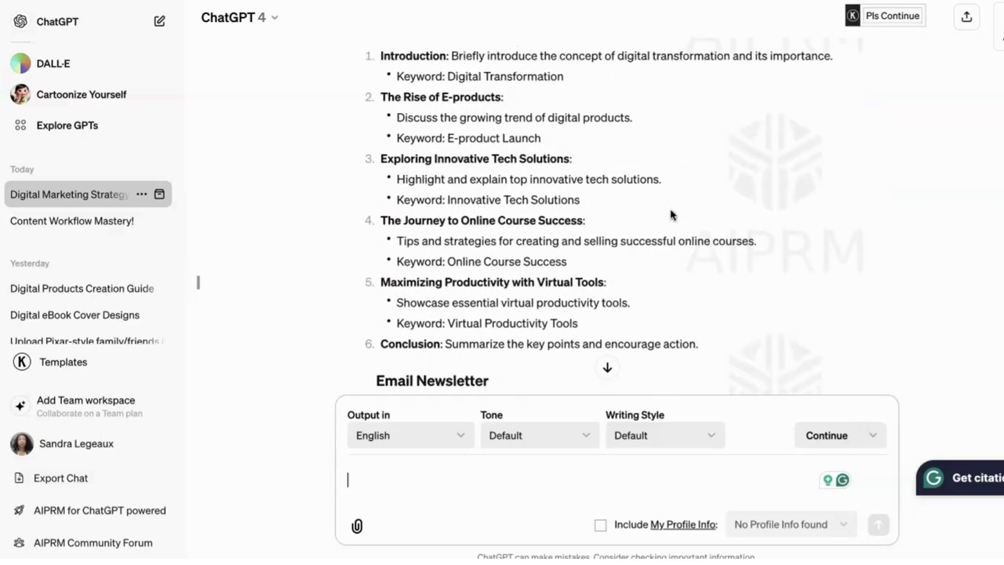
{"action": "scroll", "coordinate": [671, 214], "scroll_direction": "up", "scroll_amount": 1}
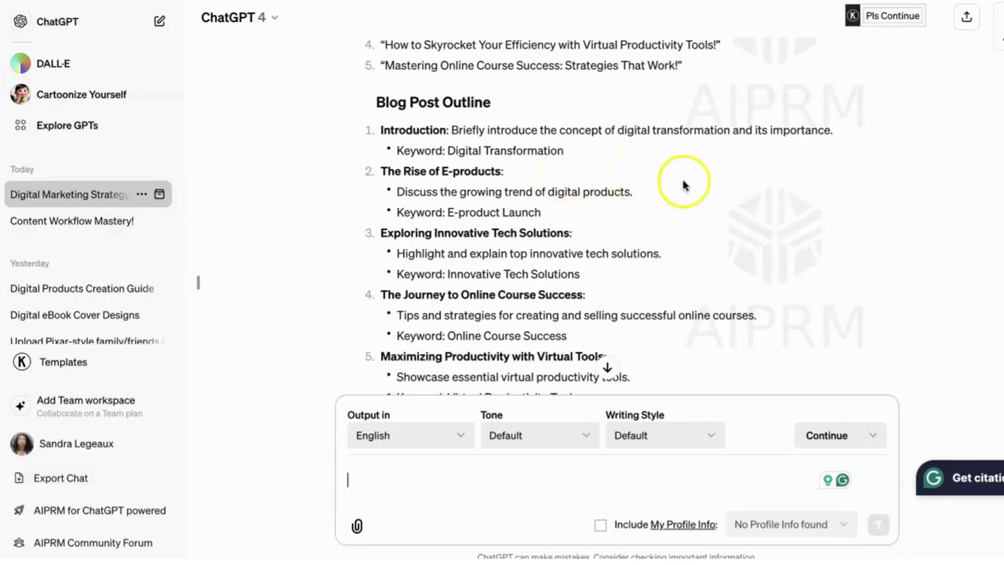
{"action": "scroll", "coordinate": [726, 180], "scroll_direction": "up", "scroll_amount": 7}
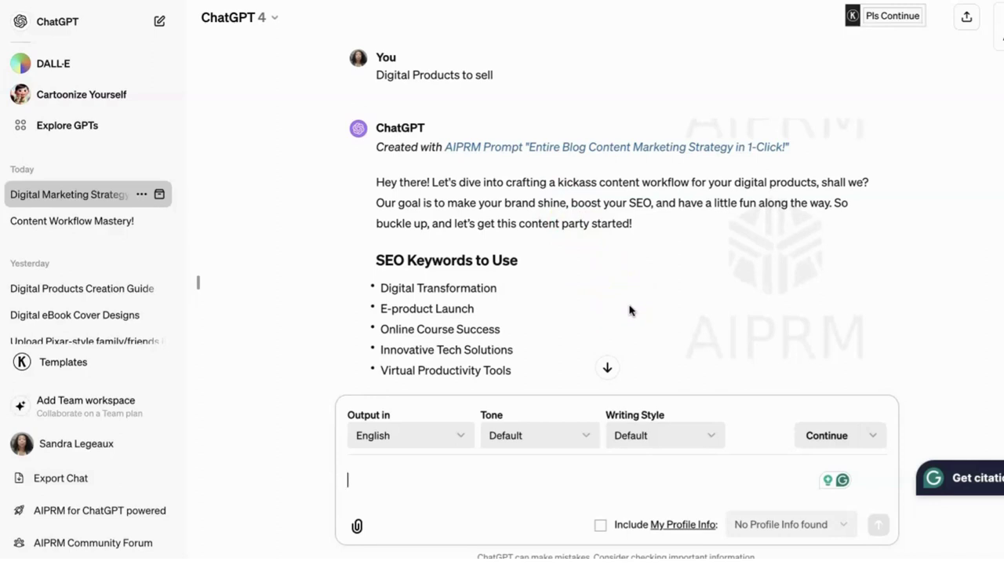
{"action": "scroll", "coordinate": [629, 309], "scroll_direction": "down", "scroll_amount": 2}
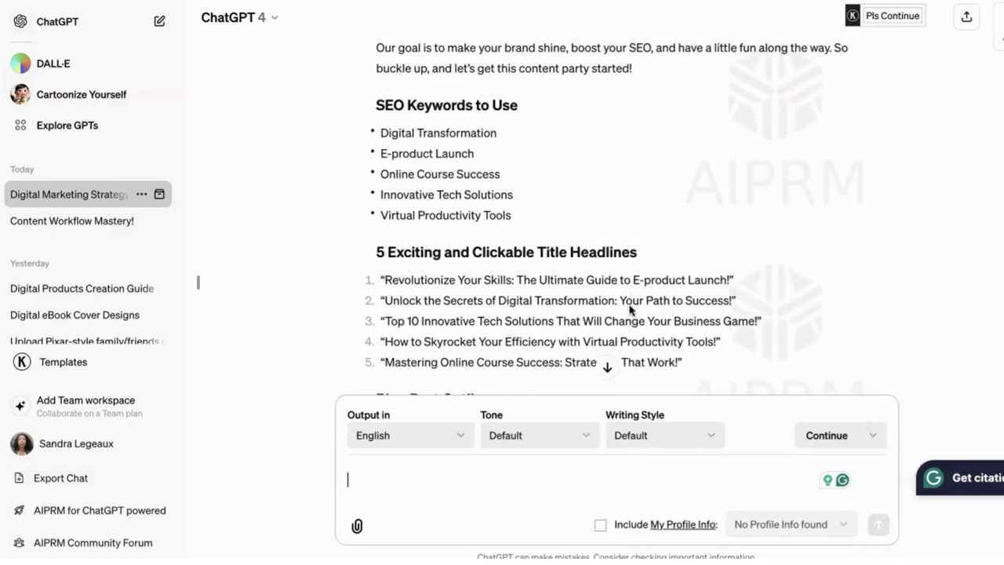